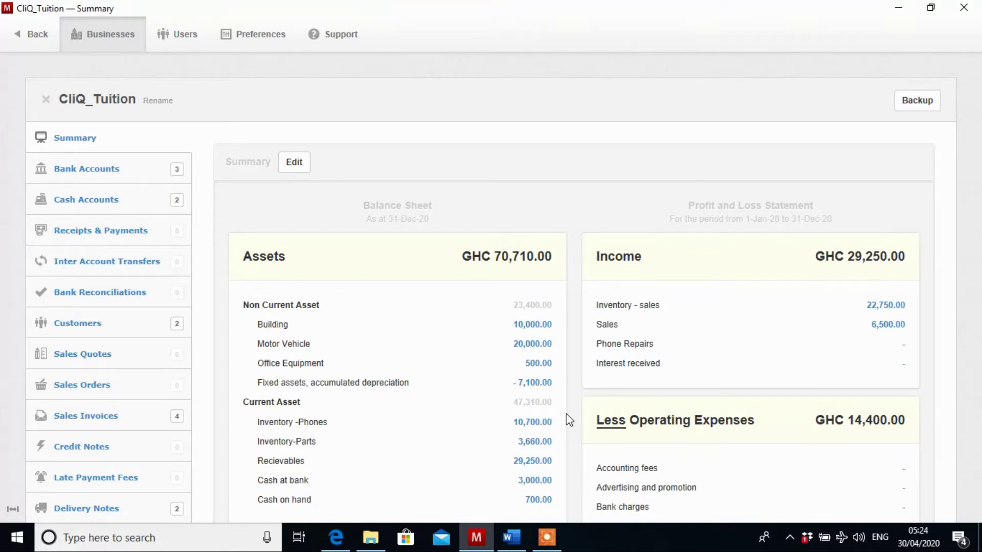
# - Start a new receipt dated 27-04-2020 with the reference 4213
pyautogui.click(121, 234)
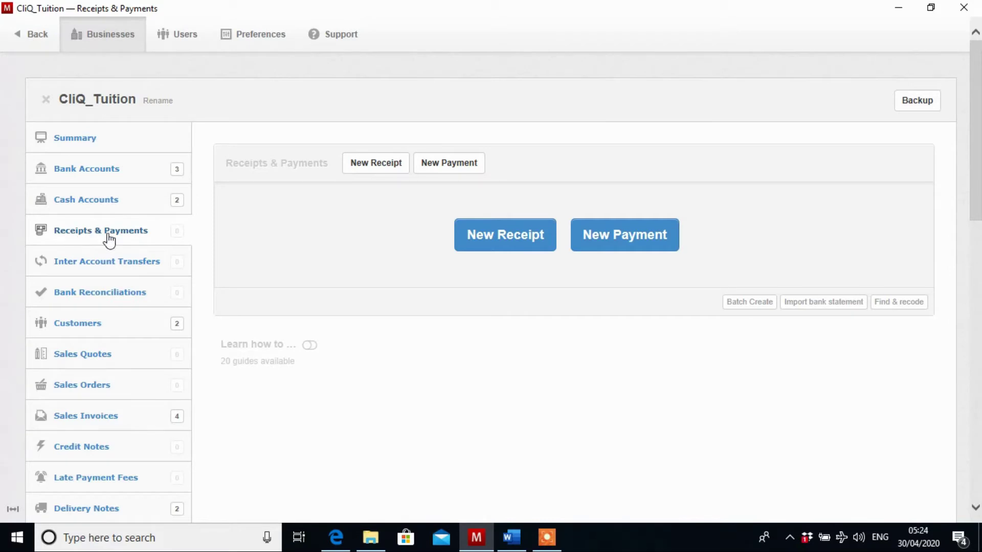
pyautogui.click(498, 239)
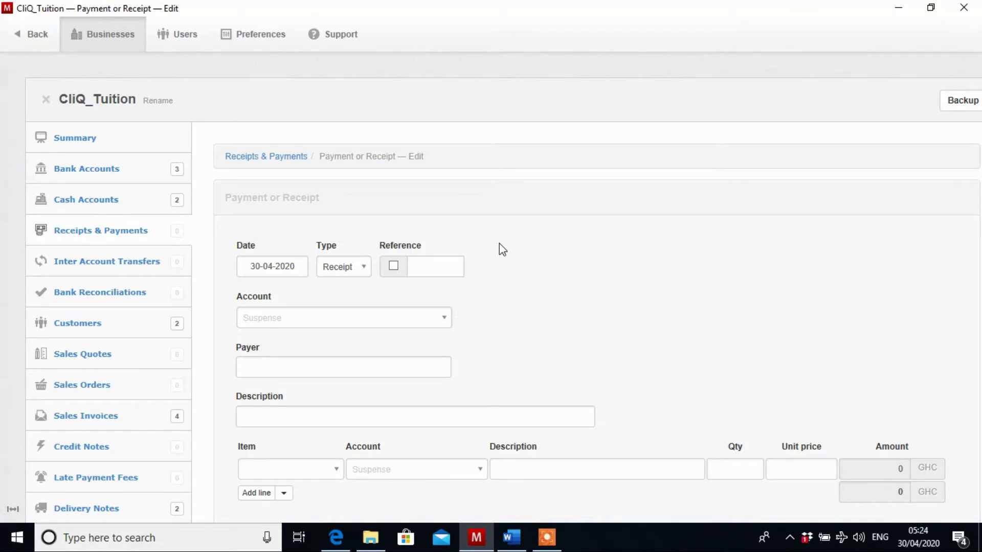
pyautogui.click(263, 266)
pyautogui.click(254, 202)
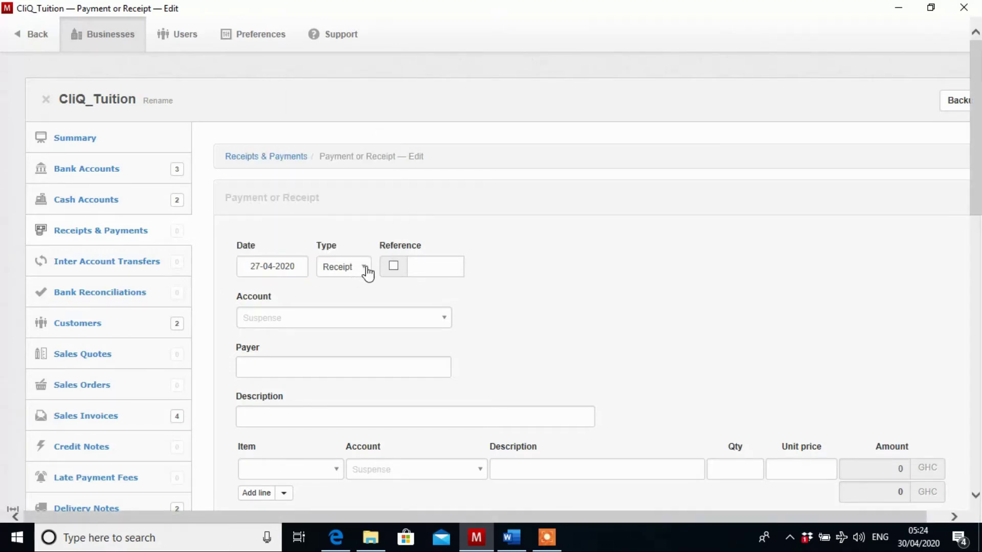
pyautogui.click(416, 265)
pyautogui.write('42')
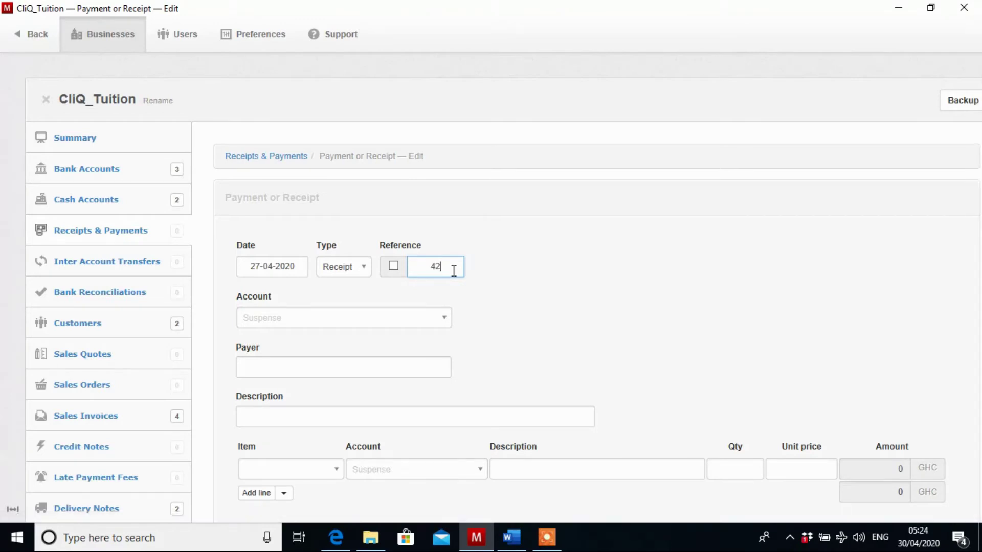
pyautogui.write('13')
# - Assign the receipt to the Cheques In Hand account and set its status to Pending
pyautogui.click(406, 326)
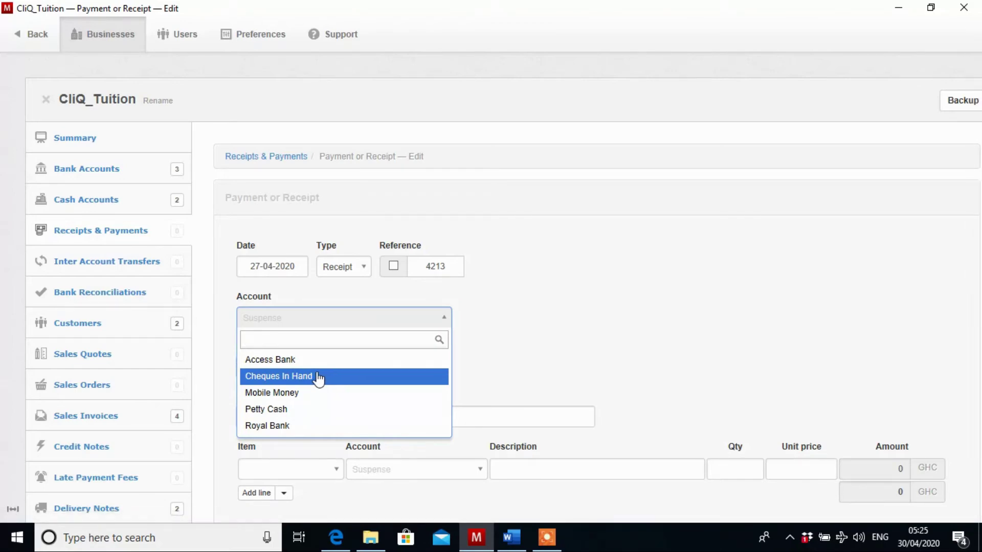
pyautogui.click(301, 377)
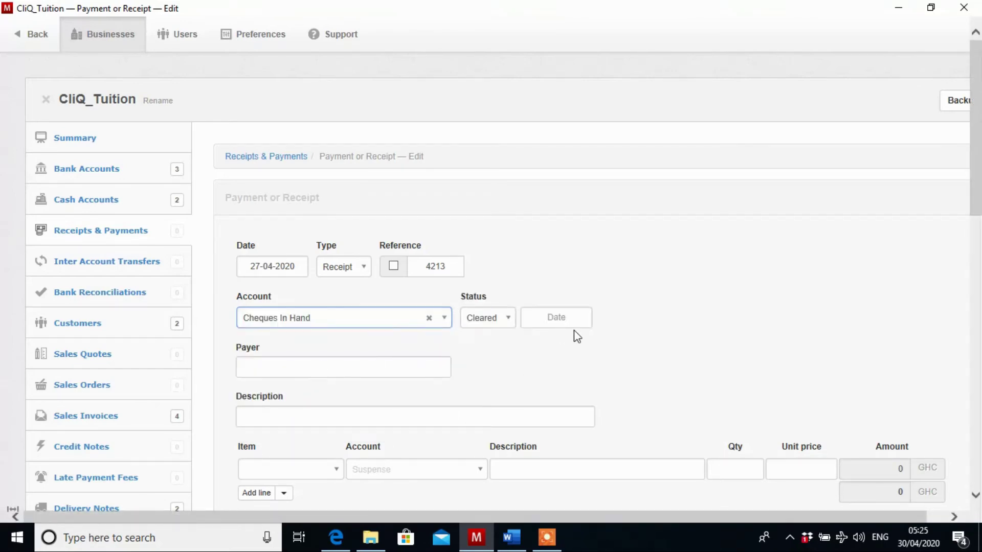
pyautogui.click(506, 323)
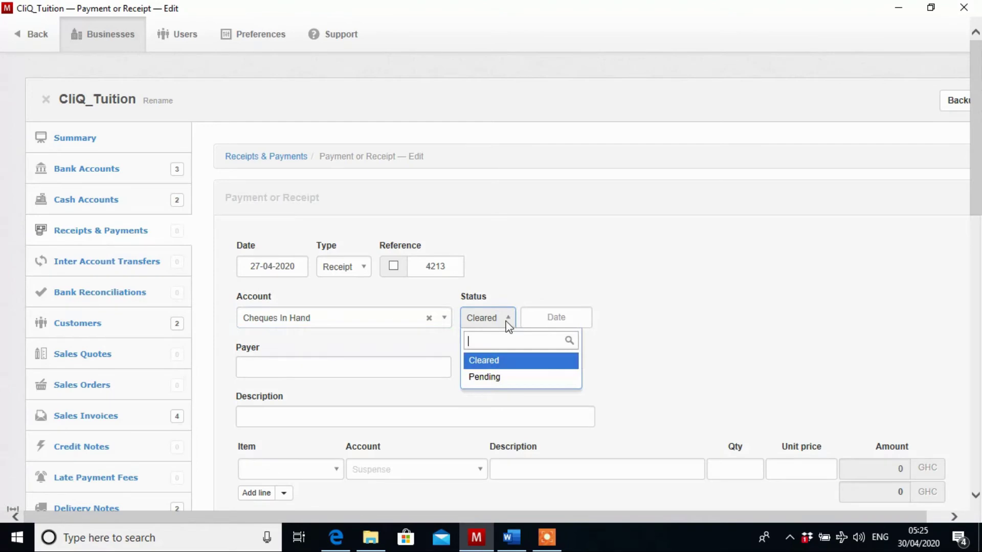
pyautogui.click(504, 378)
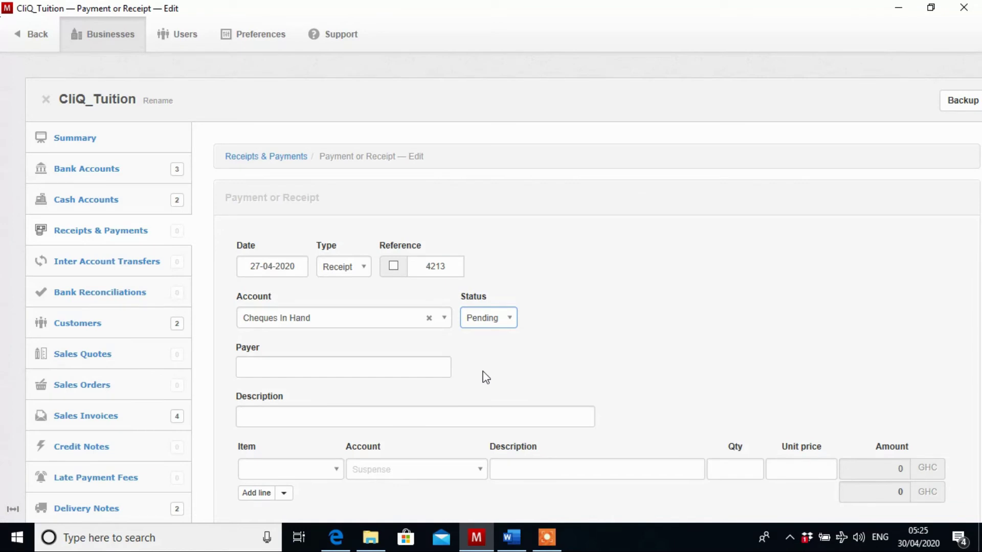
# - Choose Agana Phones Ltd as the receipt's payer and begin the description
pyautogui.click(373, 370)
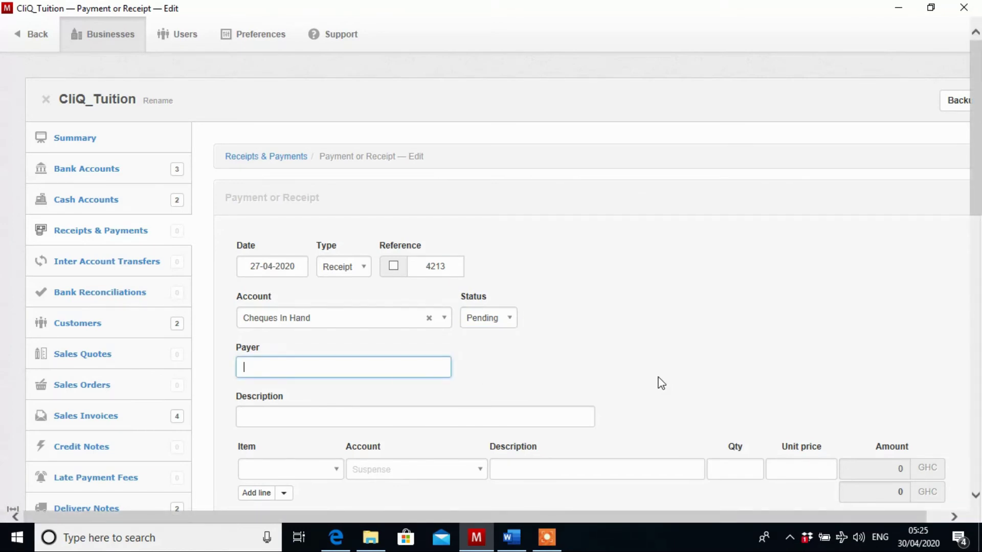
pyautogui.write('Aga')
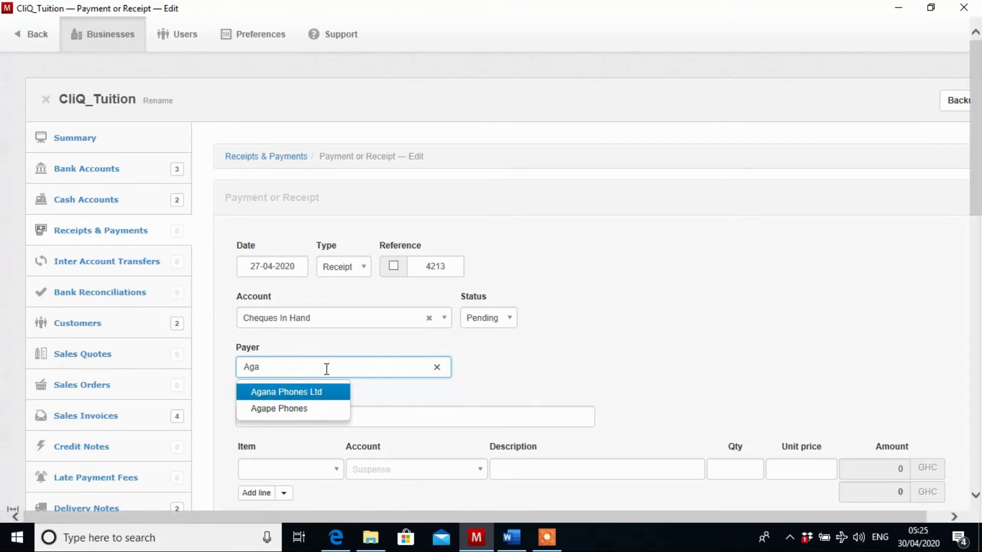
pyautogui.click(293, 392)
pyautogui.click(454, 414)
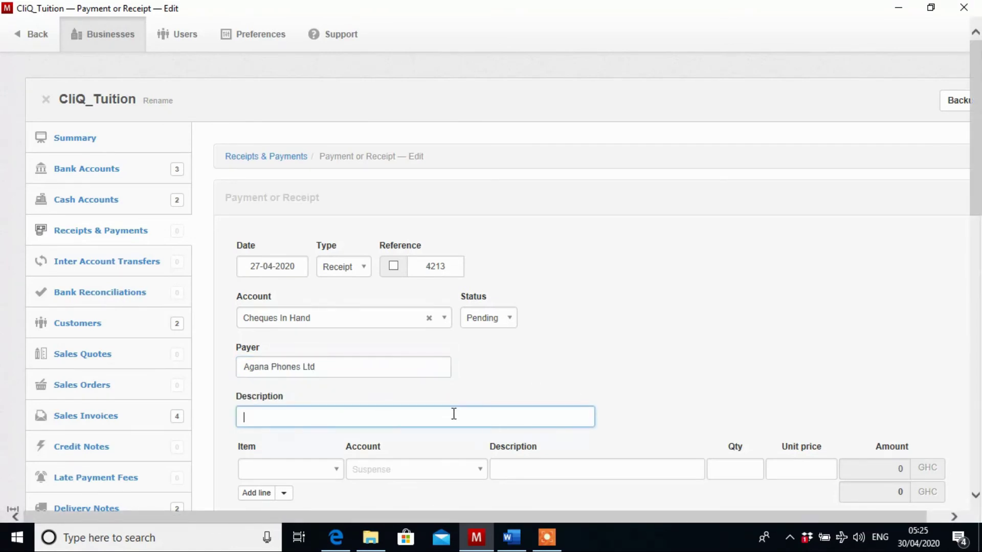
pyautogui.write('A')
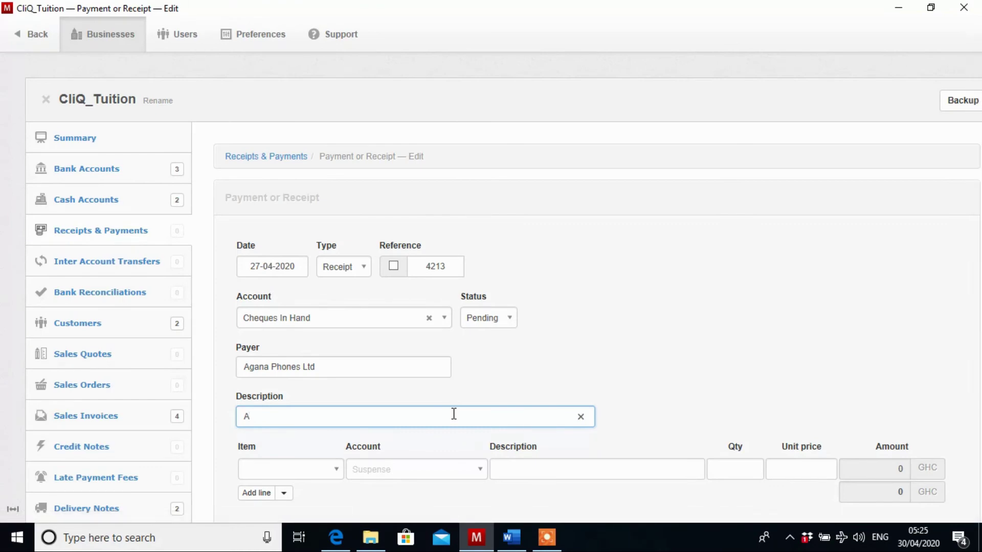
# - Change the receipt's payer to Agape Phones
pyautogui.click(361, 369)
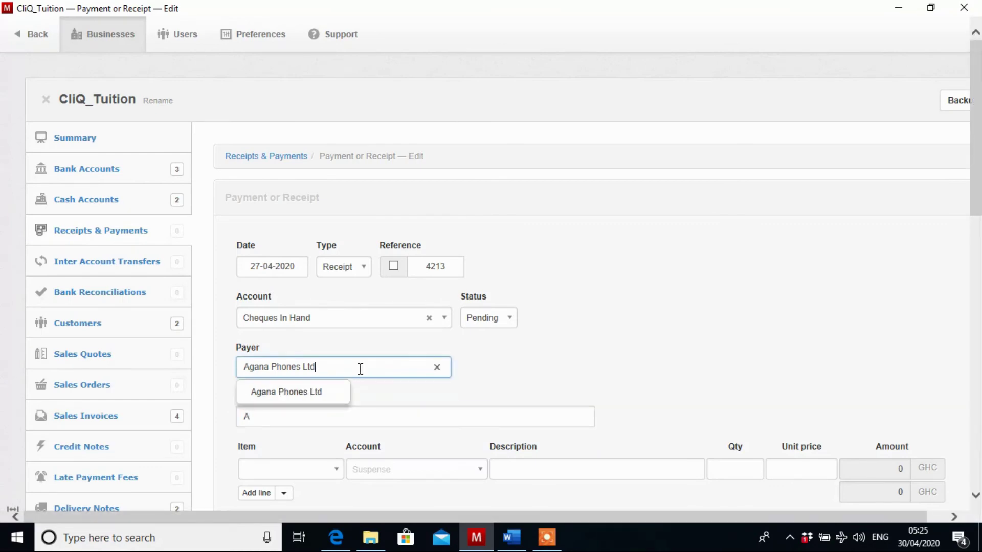
pyautogui.press('BackSpace')
pyautogui.press('BackSpace')
pyautogui.press('BackSpace')
pyautogui.press('BackSpace')
pyautogui.press('BackSpace')
pyautogui.press('BackSpace')
pyautogui.press('BackSpace')
pyautogui.press('BackSpace')
pyautogui.press('BackSpace')
pyautogui.press('BackSpace')
pyautogui.press('BackSpace')
pyautogui.press('BackSpace')
pyautogui.press('BackSpace')
pyautogui.press('BackSpace')
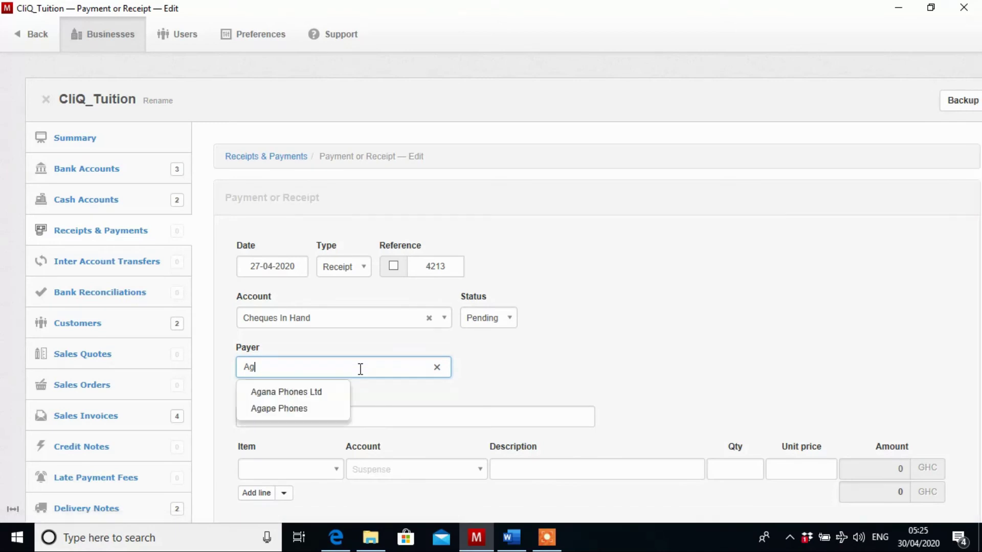
pyautogui.write('ape')
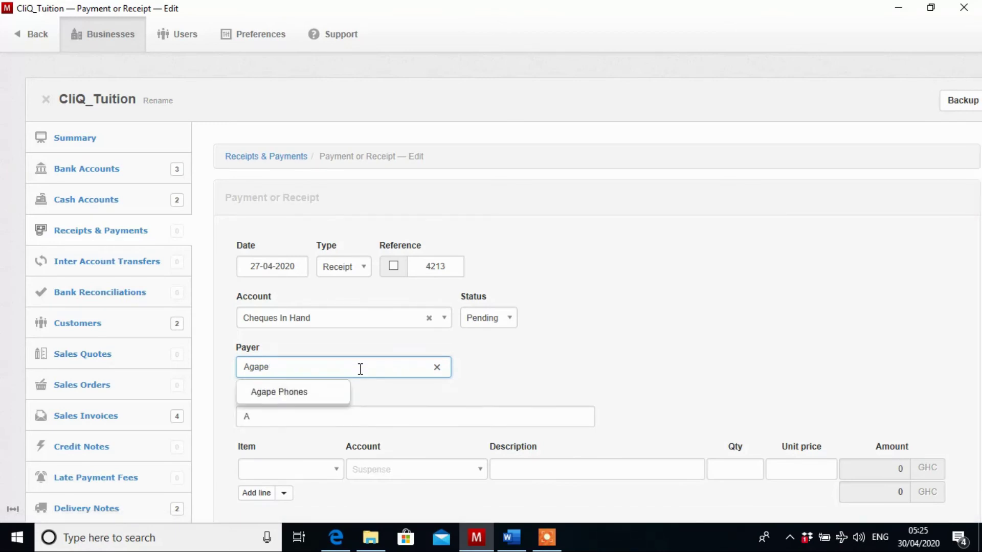
pyautogui.click(290, 392)
# - Enter Agape Phones as the receipt's description and copy that text
pyautogui.click(271, 414)
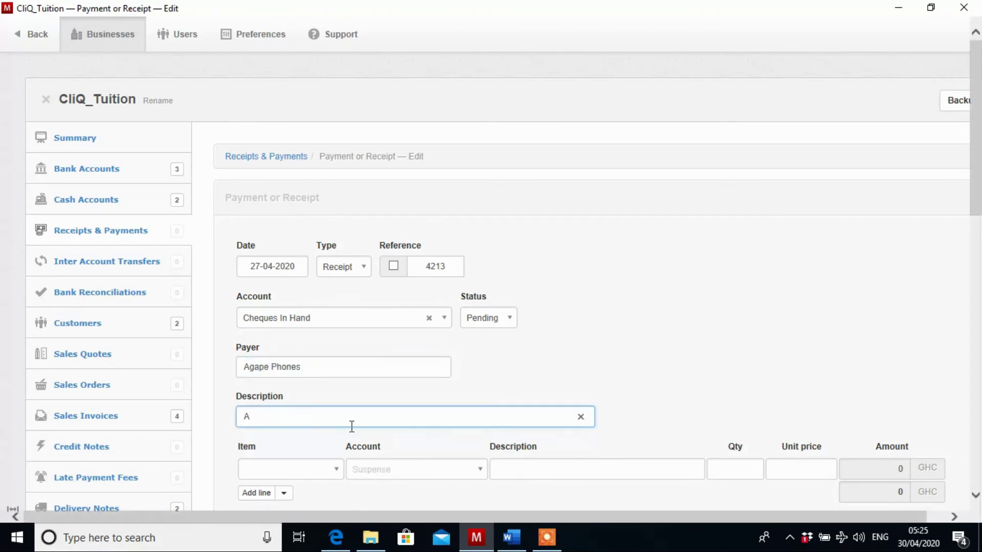
pyautogui.write('Agape Ph')
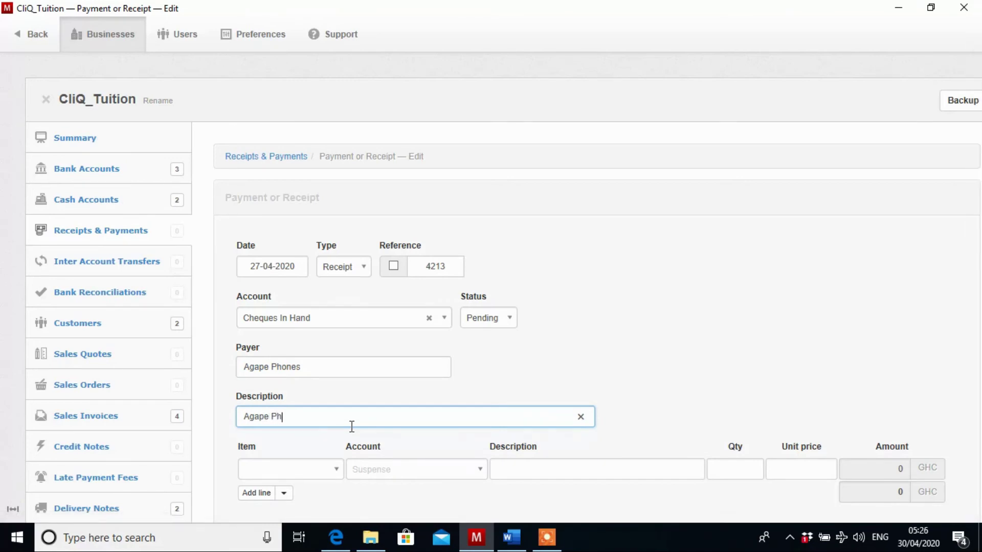
pyautogui.write('ones')
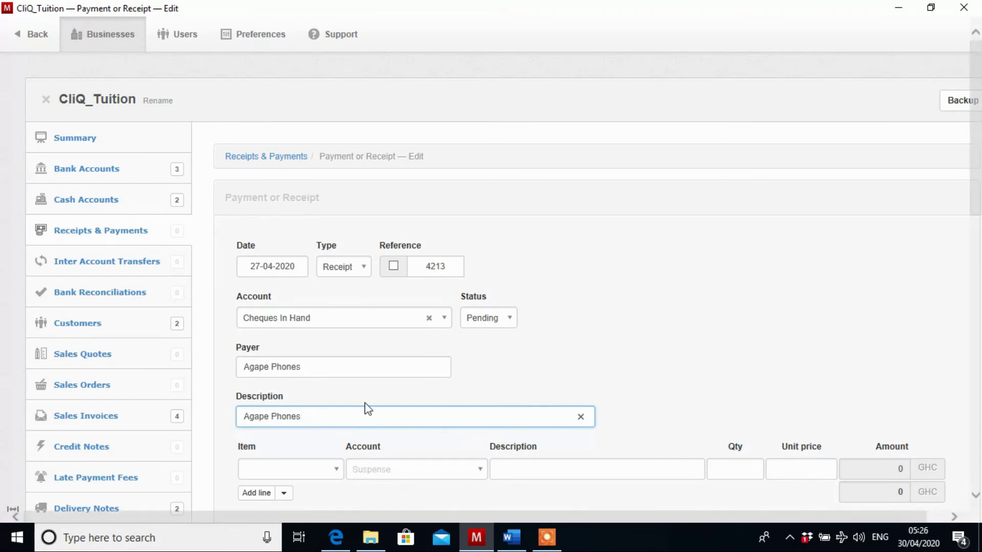
pyautogui.scroll(-2, 456, 410)
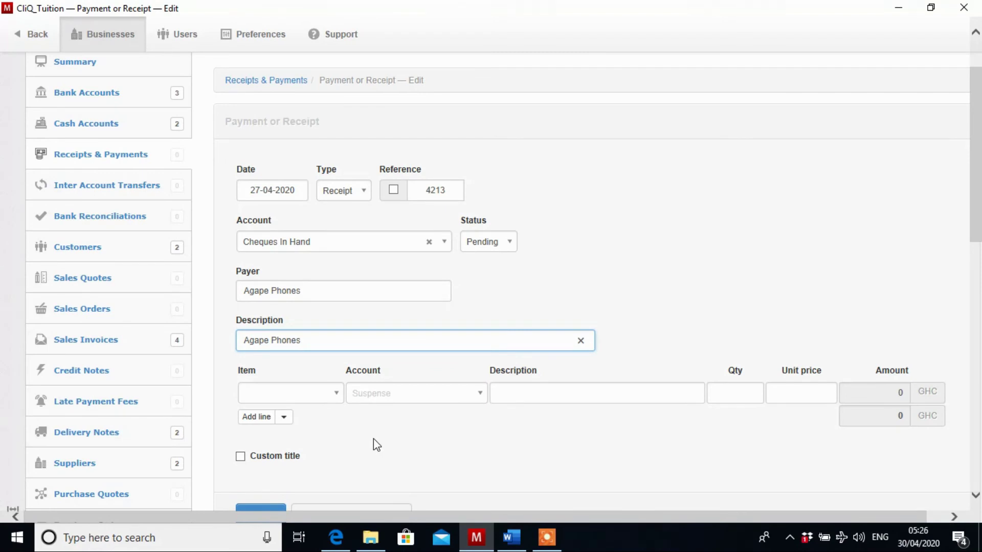
pyautogui.moveTo(300, 340); pyautogui.dragTo(210, 338)
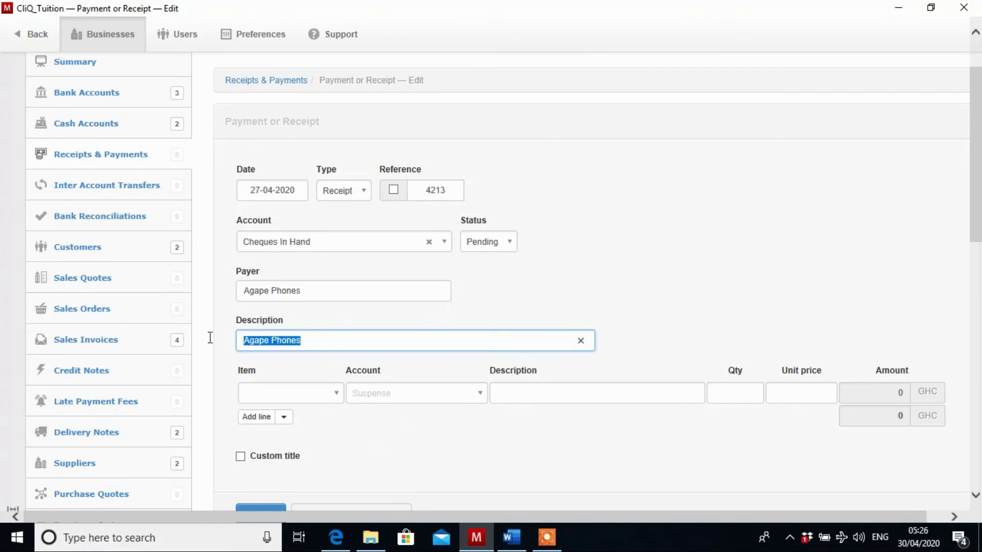
pyautogui.rightClick(254, 344)
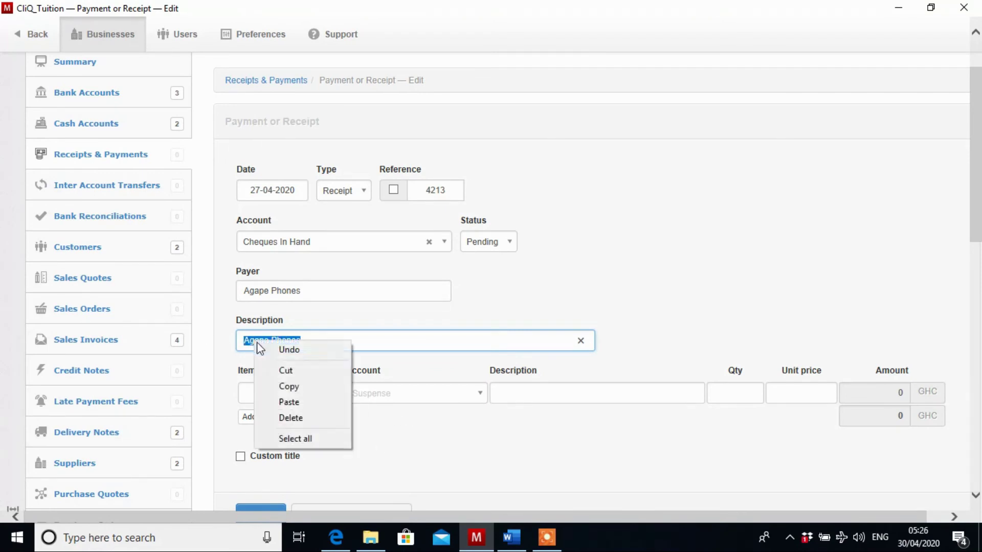
pyautogui.click(283, 385)
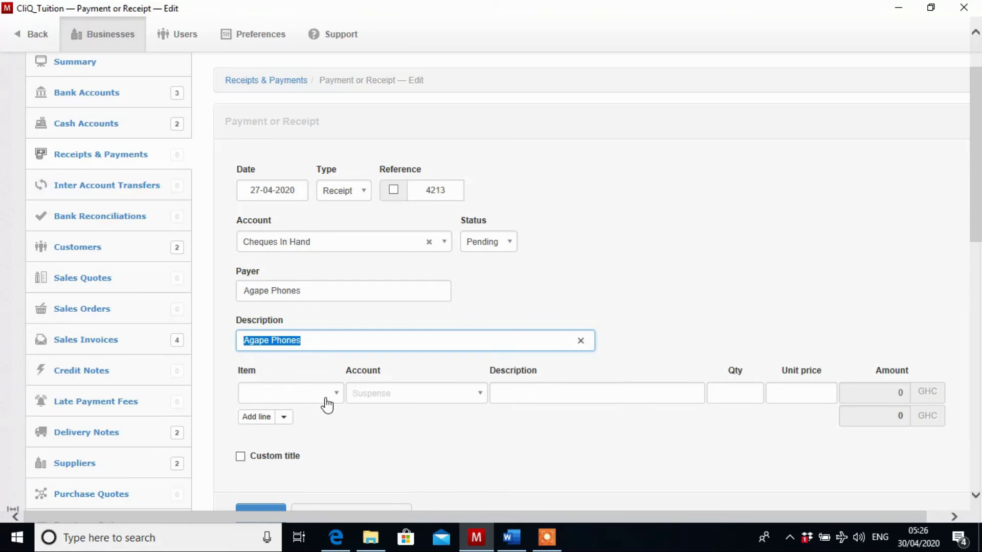
# - Set the account of the receipt's first line to Recievables
pyautogui.click(459, 404)
pyautogui.click(478, 365)
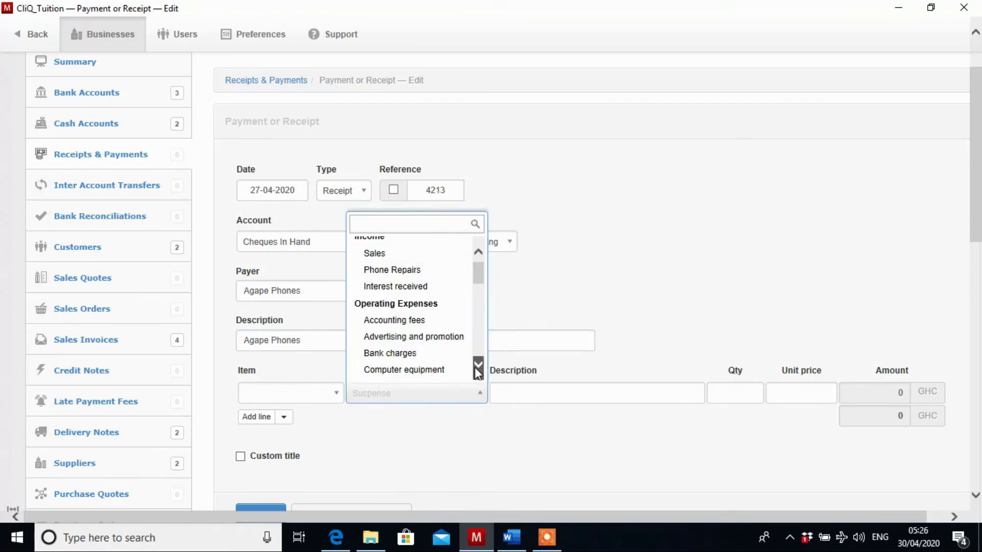
pyautogui.click(478, 365)
pyautogui.click(478, 365)
pyautogui.click(478, 365)
pyautogui.click(478, 365)
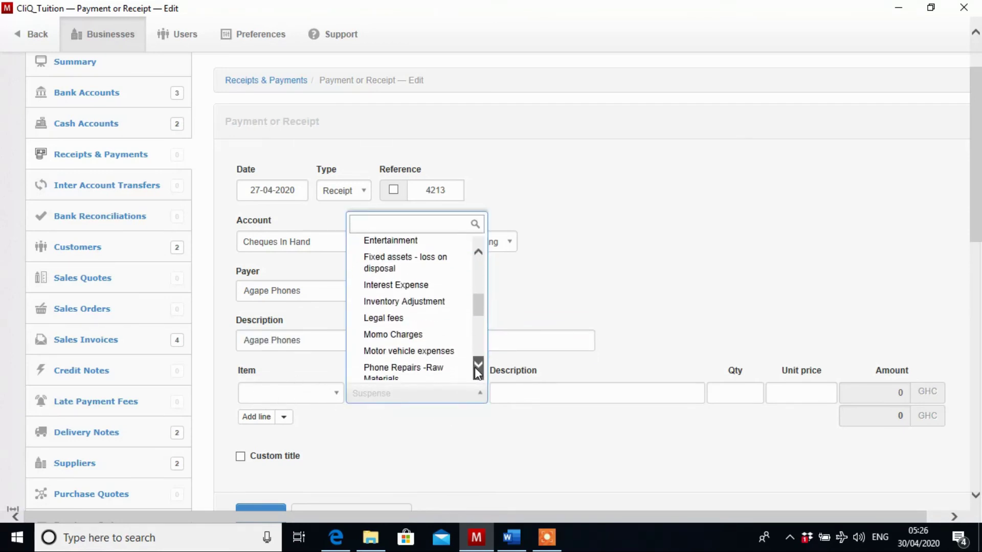
pyautogui.click(478, 365)
pyautogui.click(478, 365)
pyautogui.click(478, 366)
pyautogui.click(478, 365)
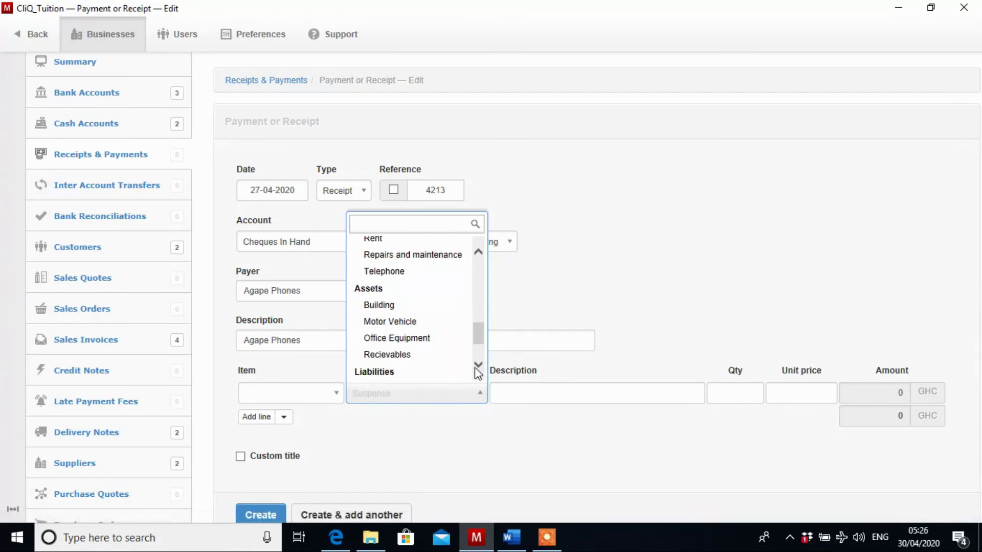
pyautogui.click(478, 365)
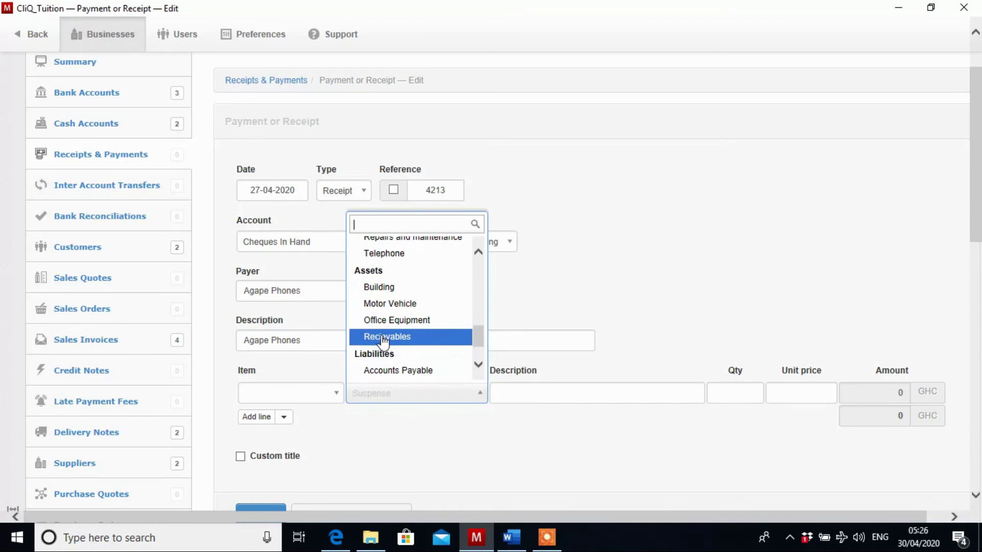
pyautogui.click(372, 336)
# - Allocate the receivables line to the customer Agape Phones and Invoice #DIN001
pyautogui.click(519, 393)
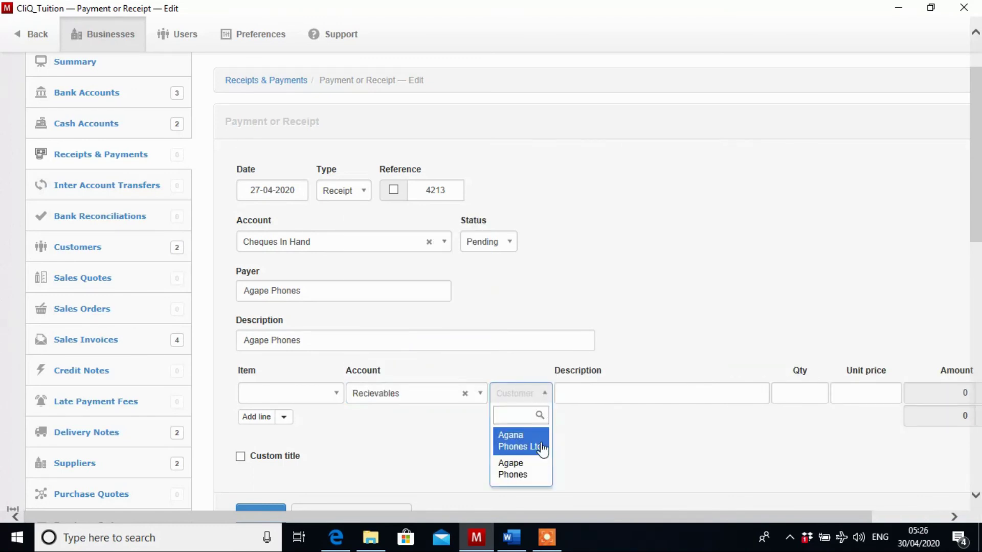
pyautogui.click(520, 474)
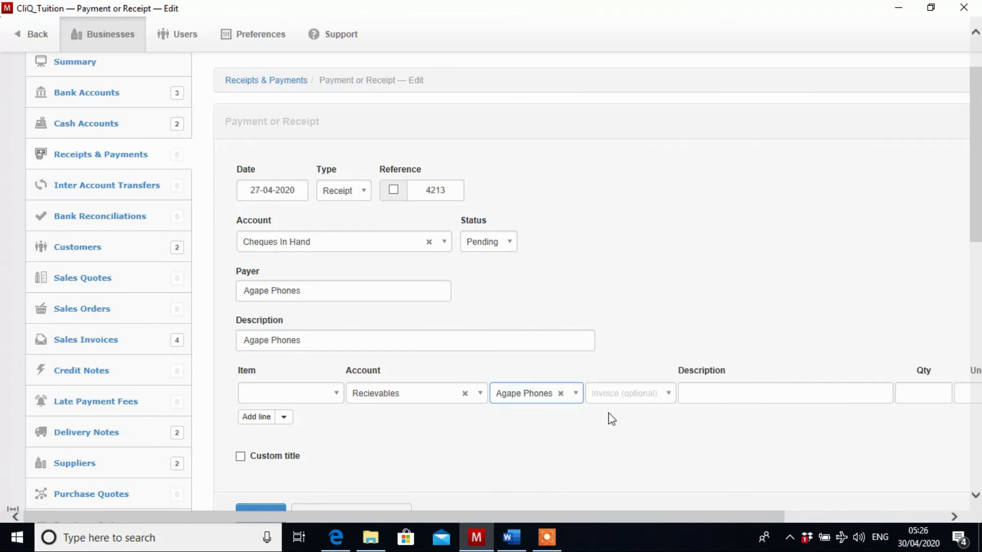
pyautogui.click(649, 397)
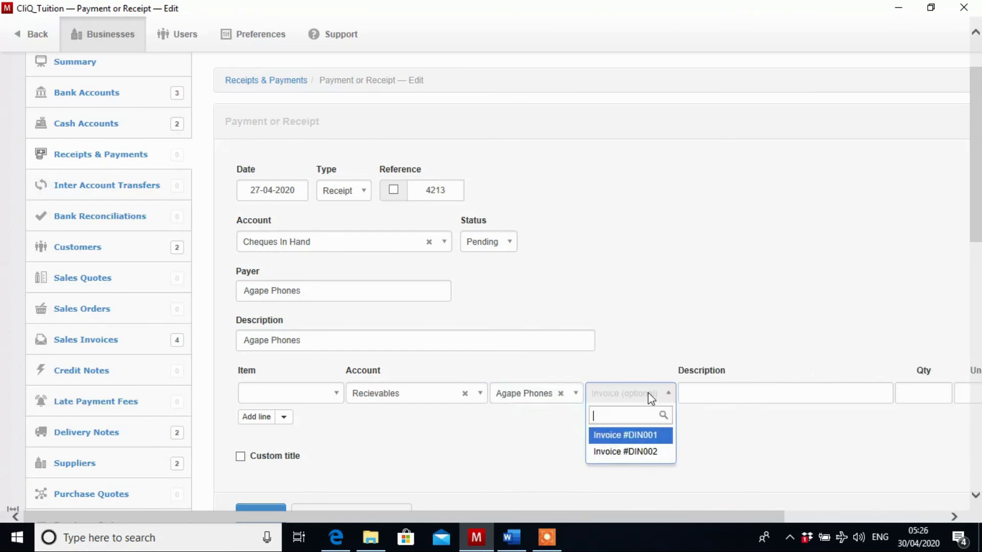
pyautogui.click(647, 435)
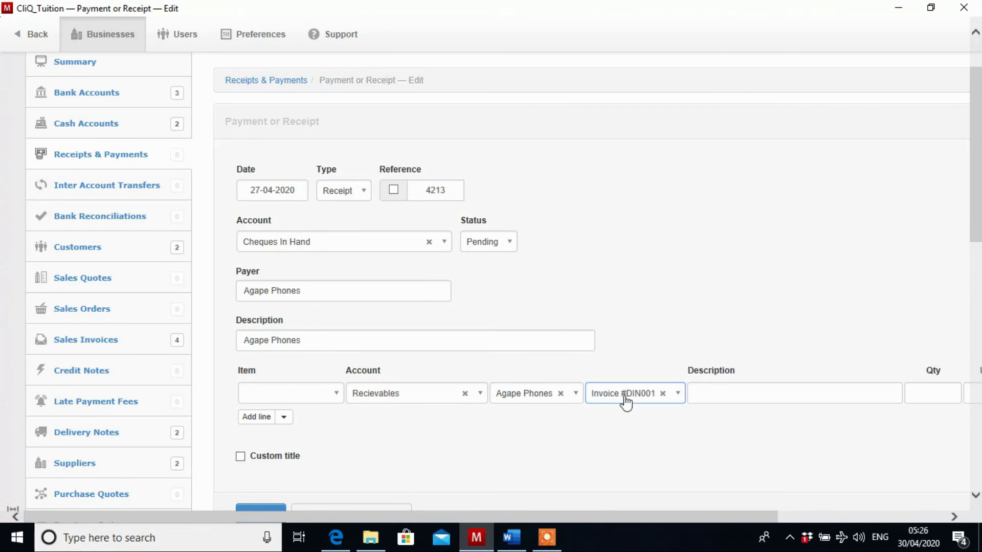
# - Set the line's unit price to 4200 and create the receipt
pyautogui.moveTo(725, 517); pyautogui.dragTo(861, 512)
pyautogui.click(816, 393)
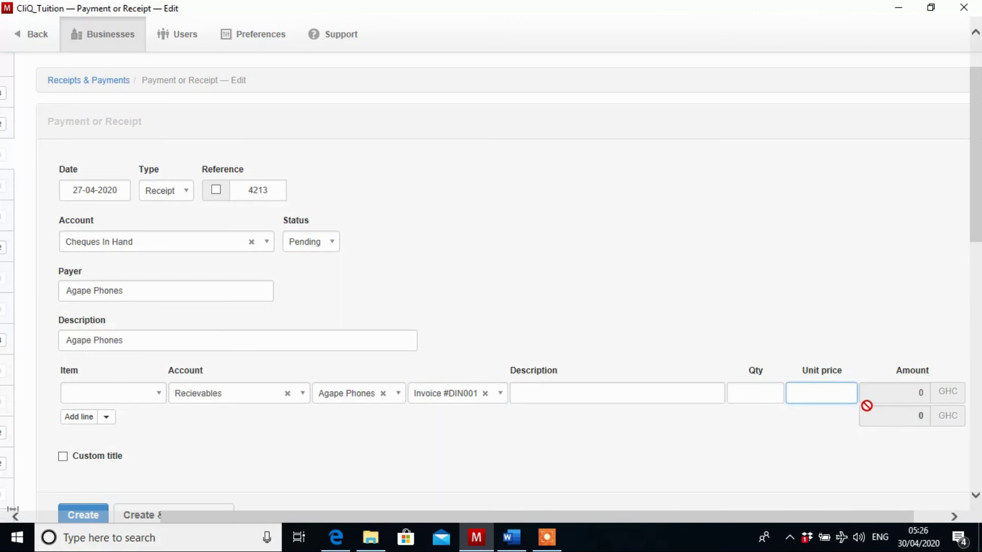
pyautogui.write('4200')
pyautogui.scroll(-3, 350, 366)
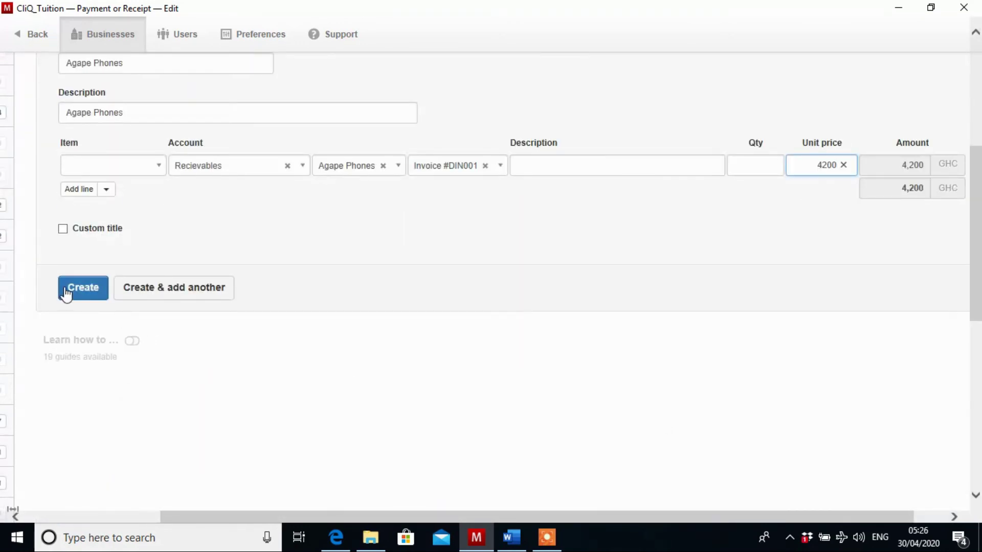
pyautogui.click(80, 295)
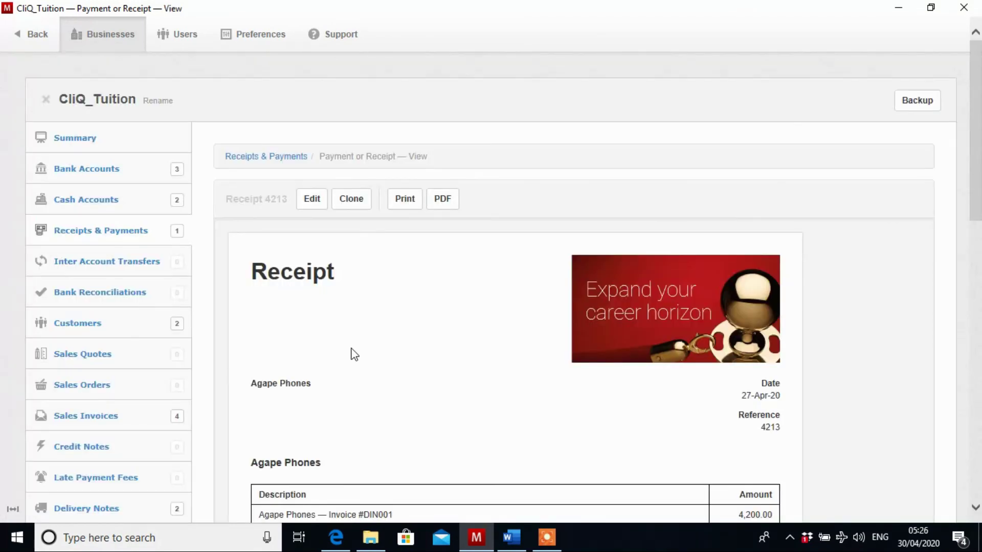